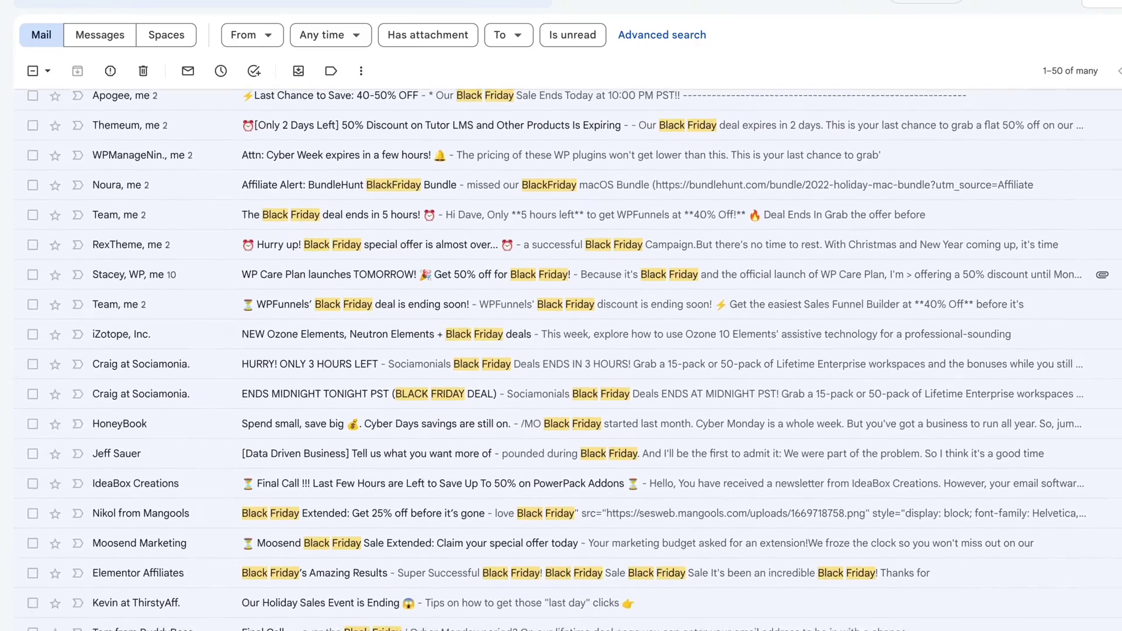
pyautogui.scroll(-4, 561, 358)
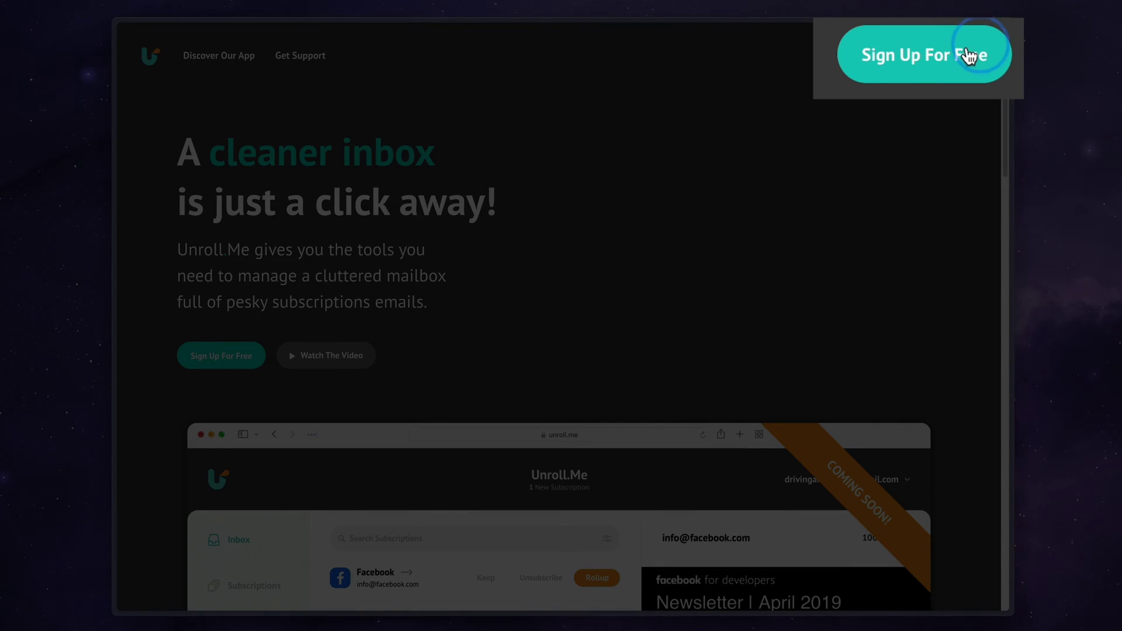
# Start a free Unroll.Me sign-up with a Google account and accept the data privacy terms
pyautogui.click(968, 56)
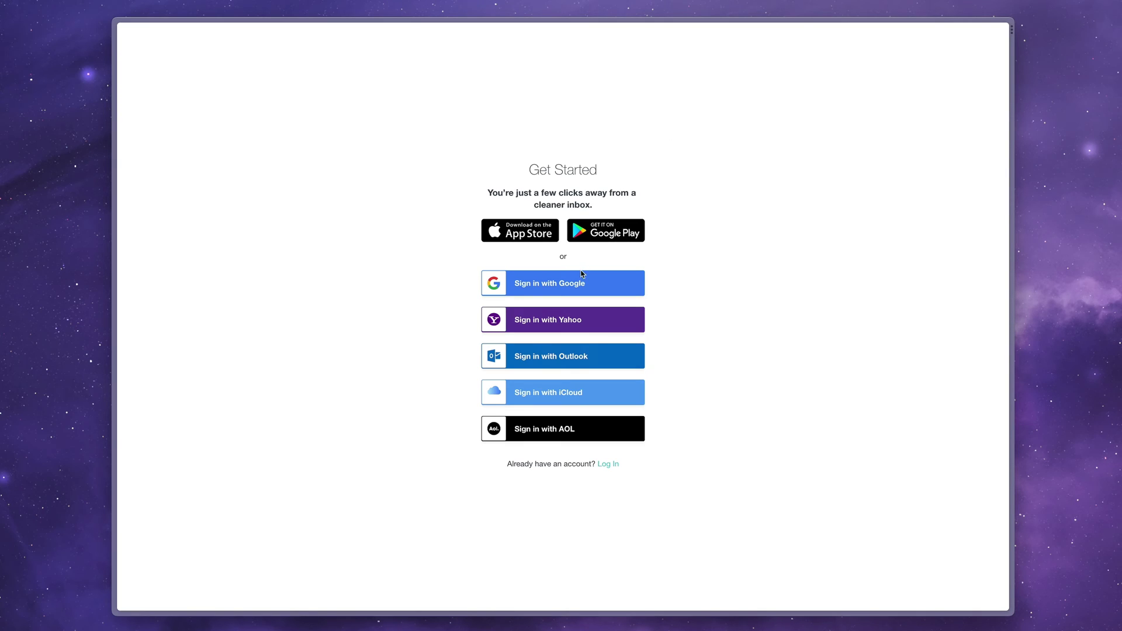
pyautogui.click(559, 290)
pyautogui.click(643, 437)
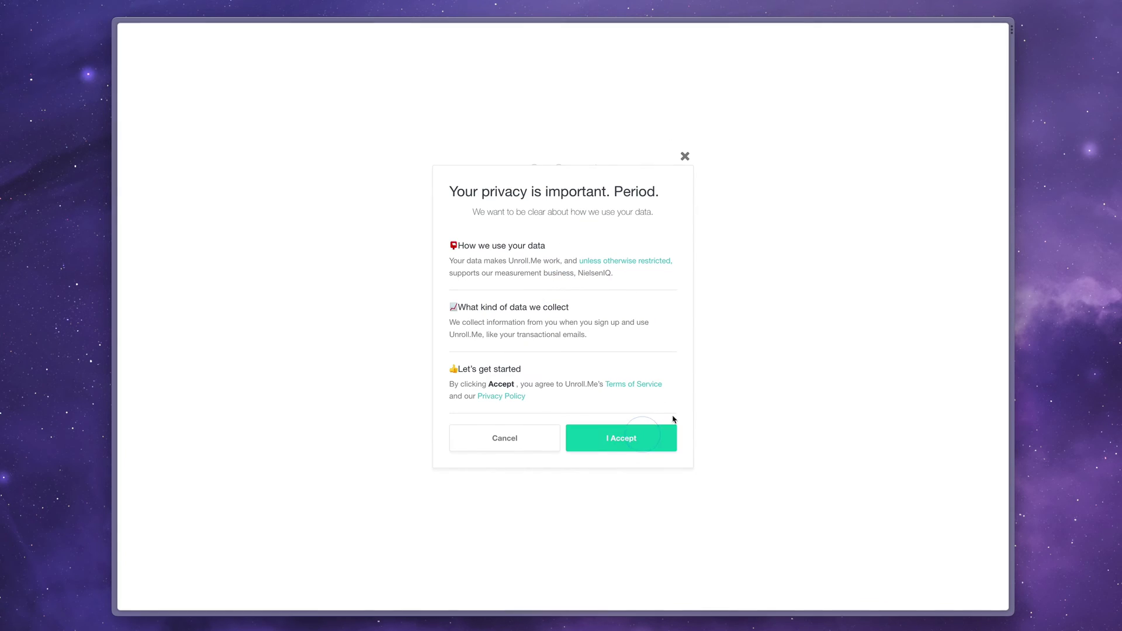
# Enter the Gmail mailbox address and choose manual app-password setup
pyautogui.click(569, 206)
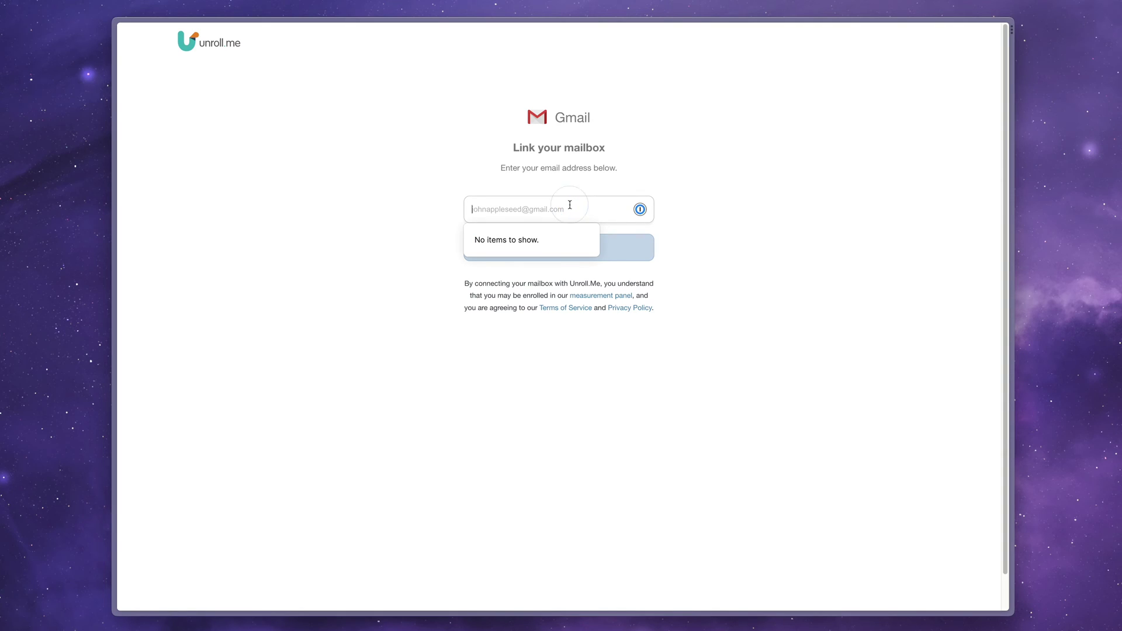
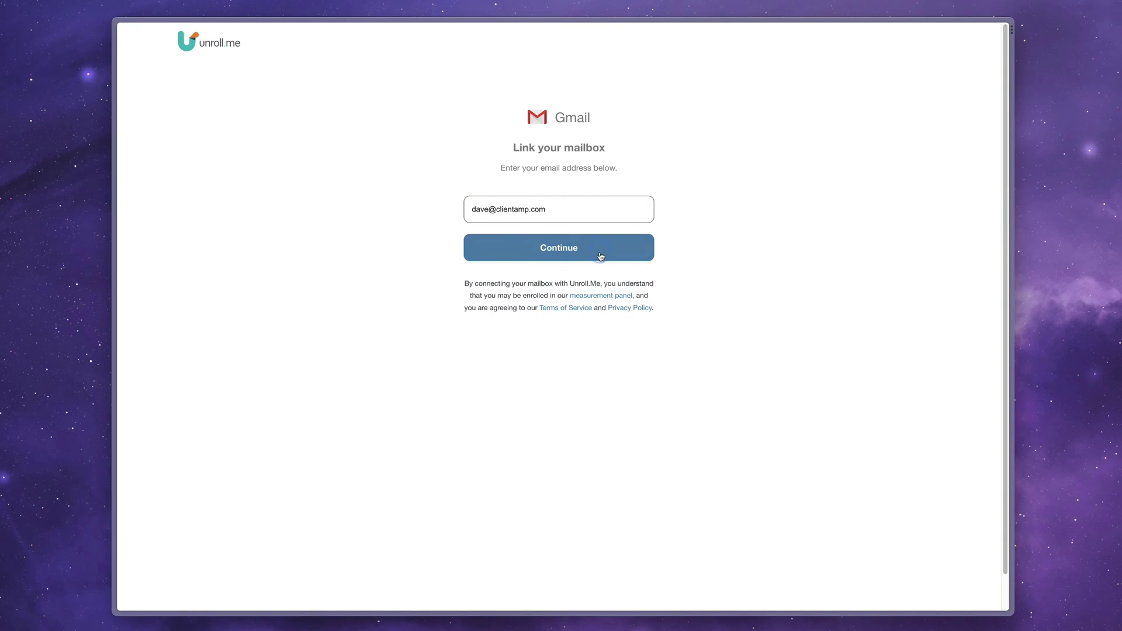
pyautogui.click(602, 253)
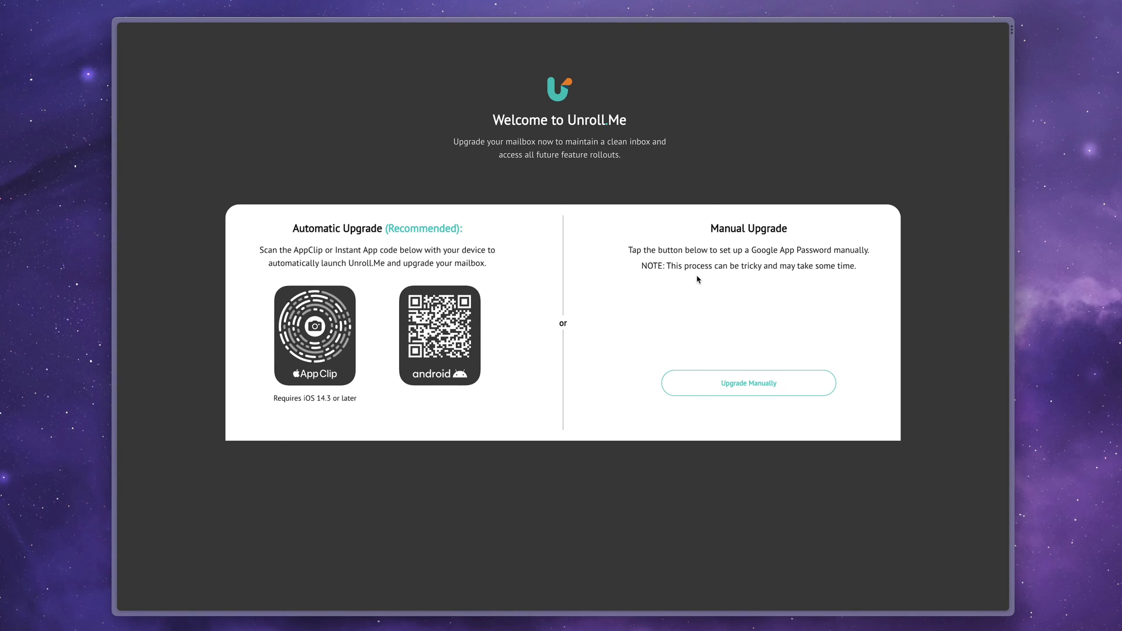
pyautogui.click(756, 385)
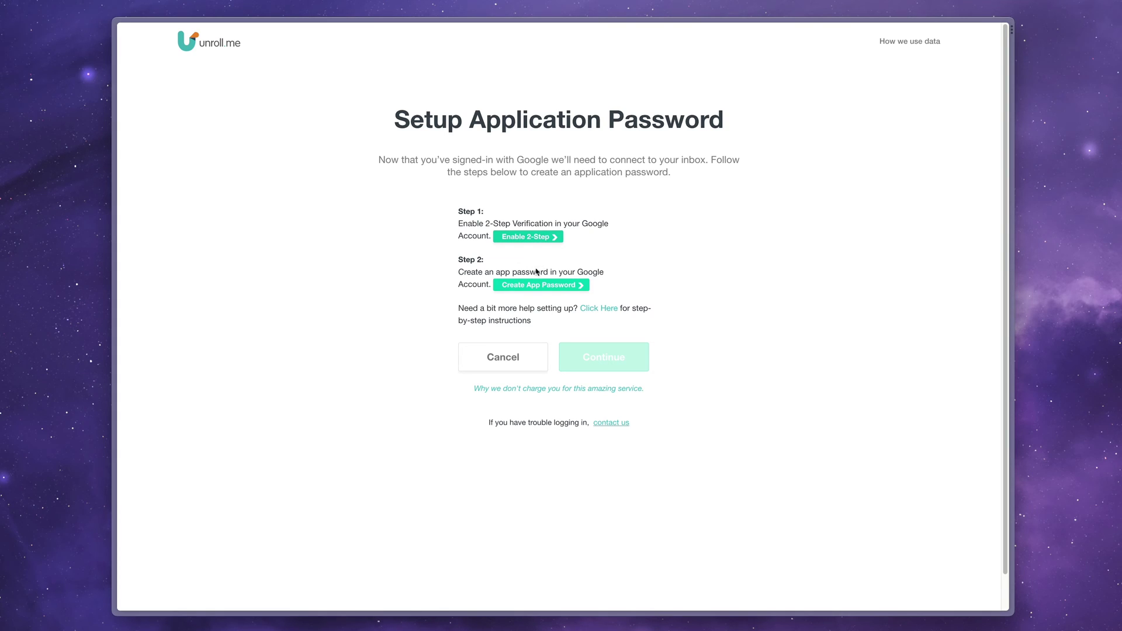
# Generate a Google app password with the custom name 'Unroll.me', then return to the Unroll.Me tab
pyautogui.click(554, 286)
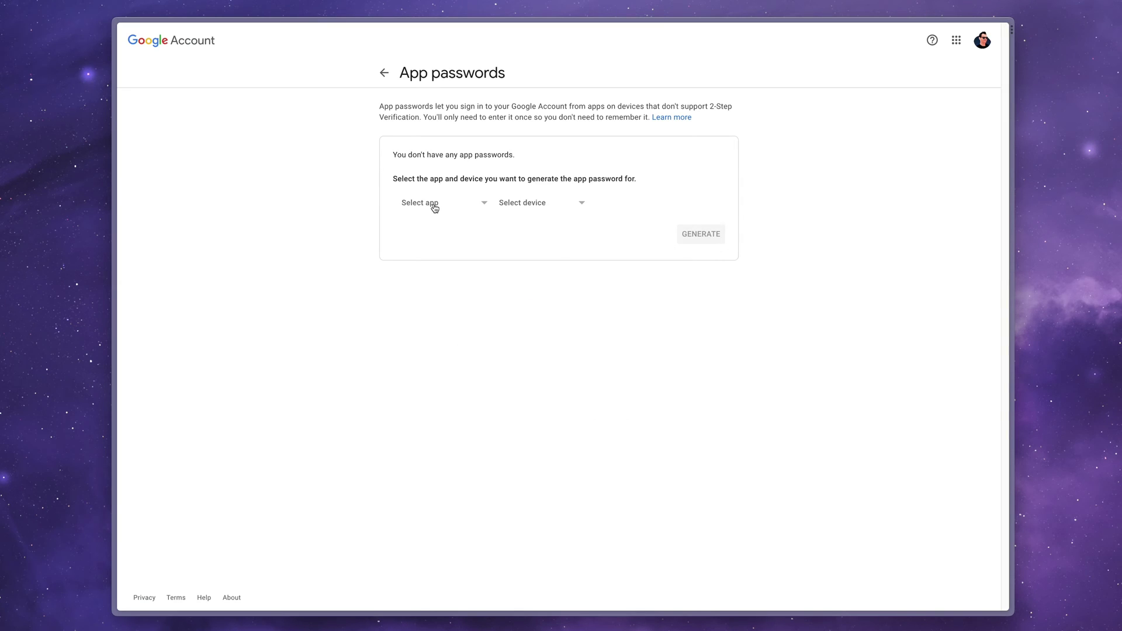
pyautogui.click(432, 204)
pyautogui.click(445, 302)
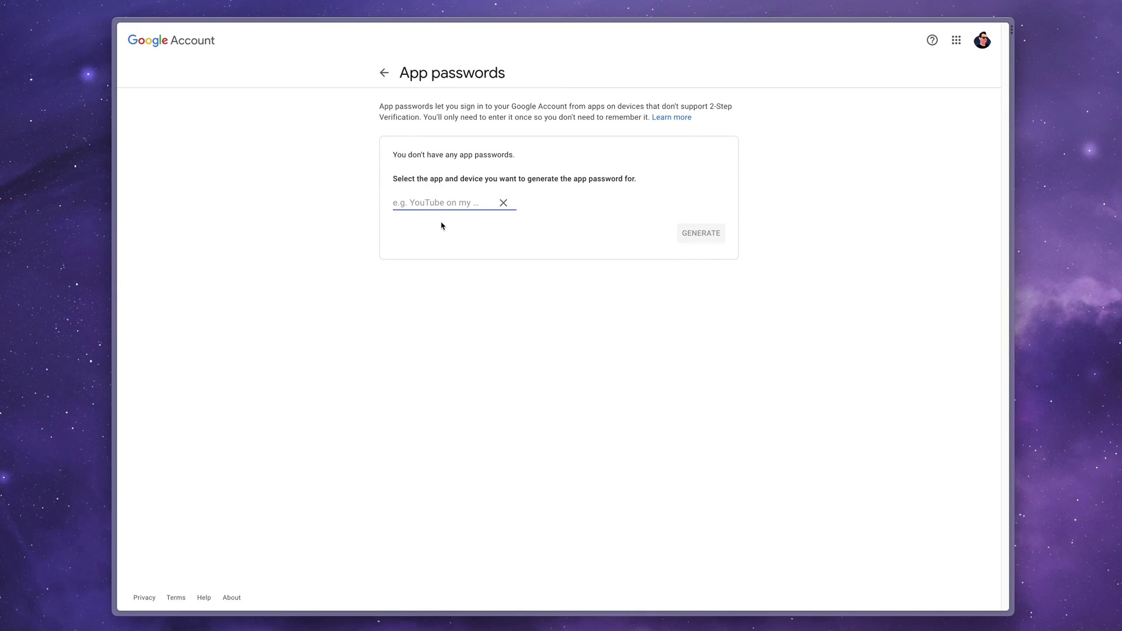
pyautogui.write('Unroll')
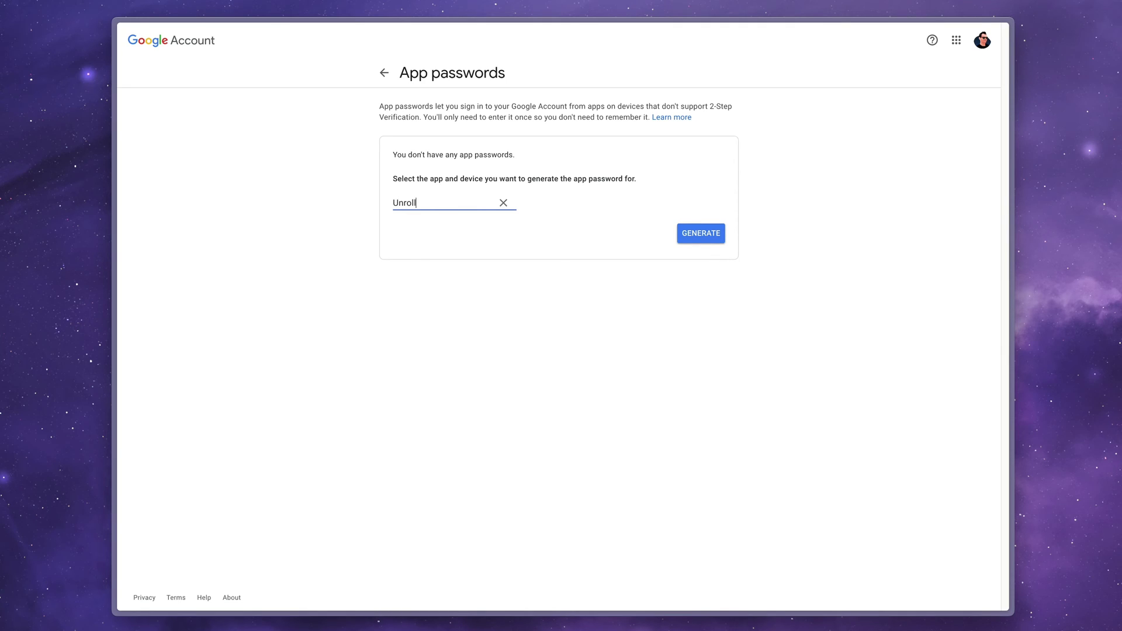
pyautogui.write('.me')
pyautogui.click(707, 234)
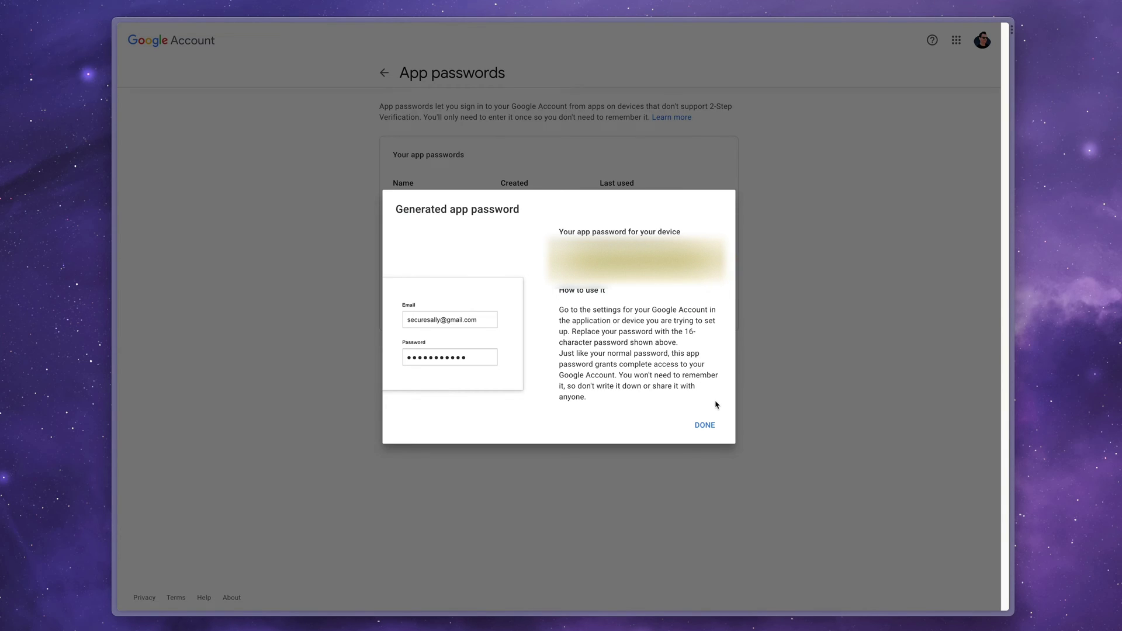
pyautogui.click(708, 425)
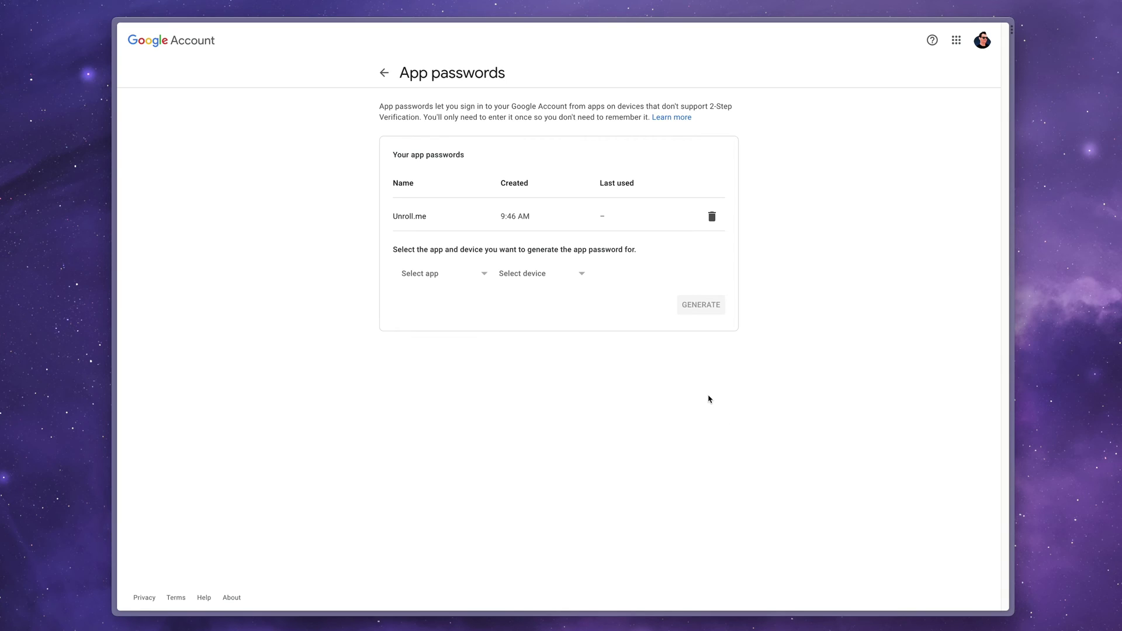
pyautogui.hotkey('ctrl', 'w')
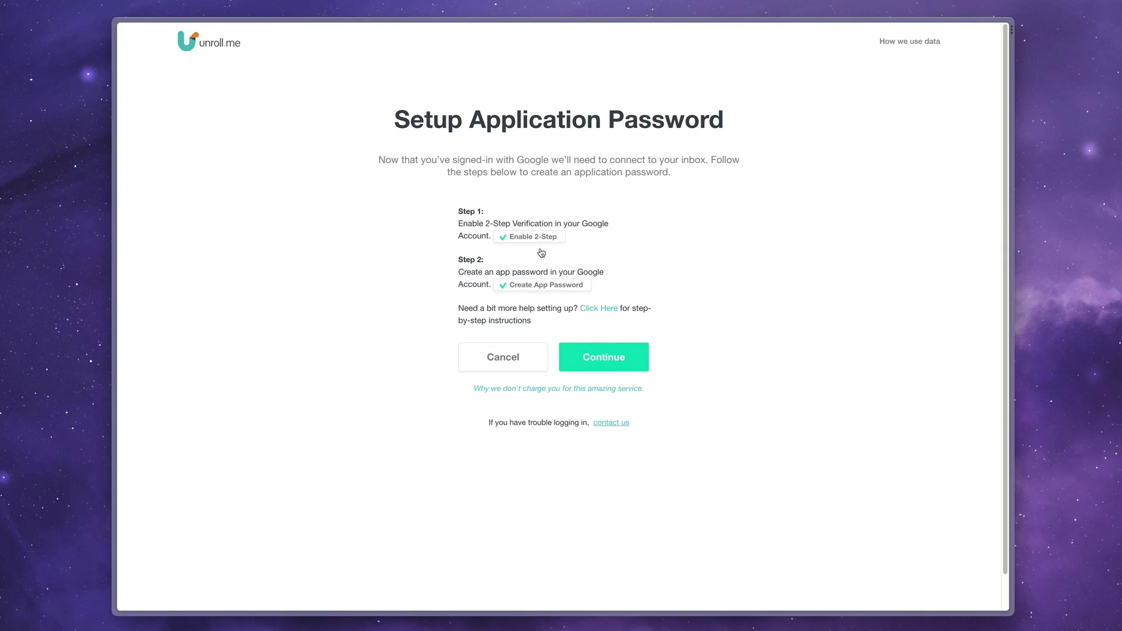
# Connect the inbox using the app password and click through the Unsubscribe and Rollup tutorial cards
pyautogui.click(609, 363)
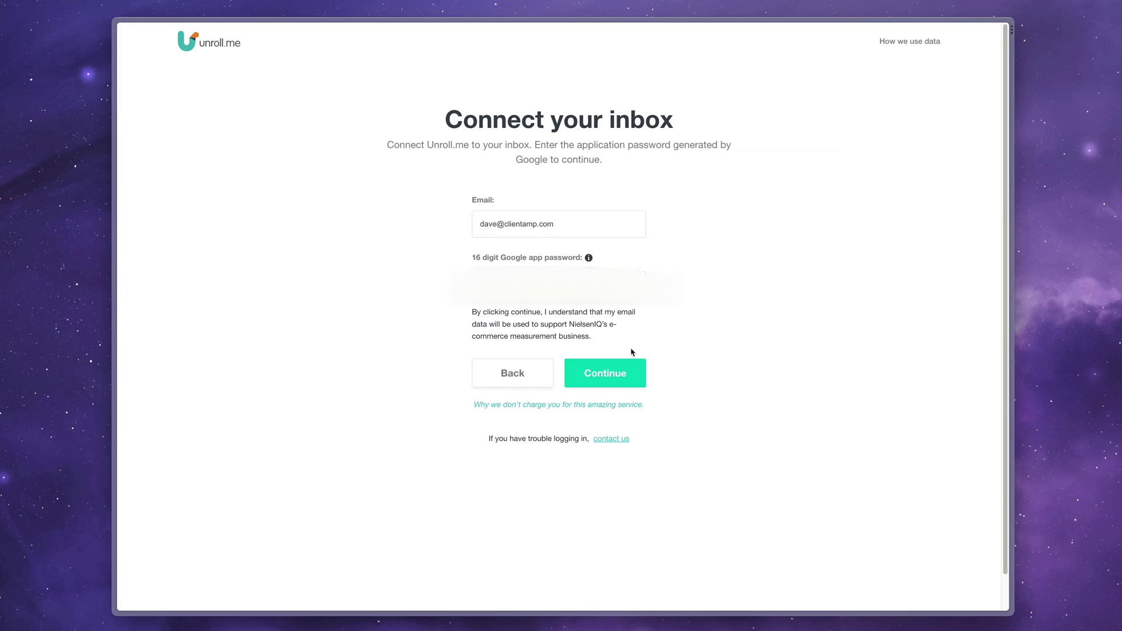
pyautogui.click(624, 377)
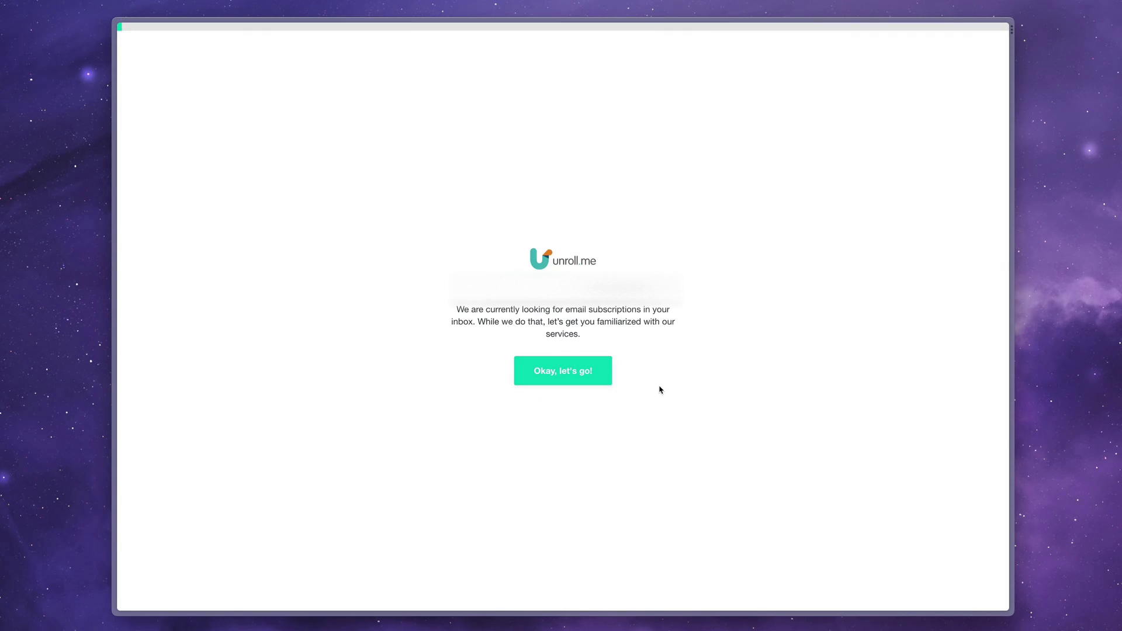
pyautogui.click(548, 374)
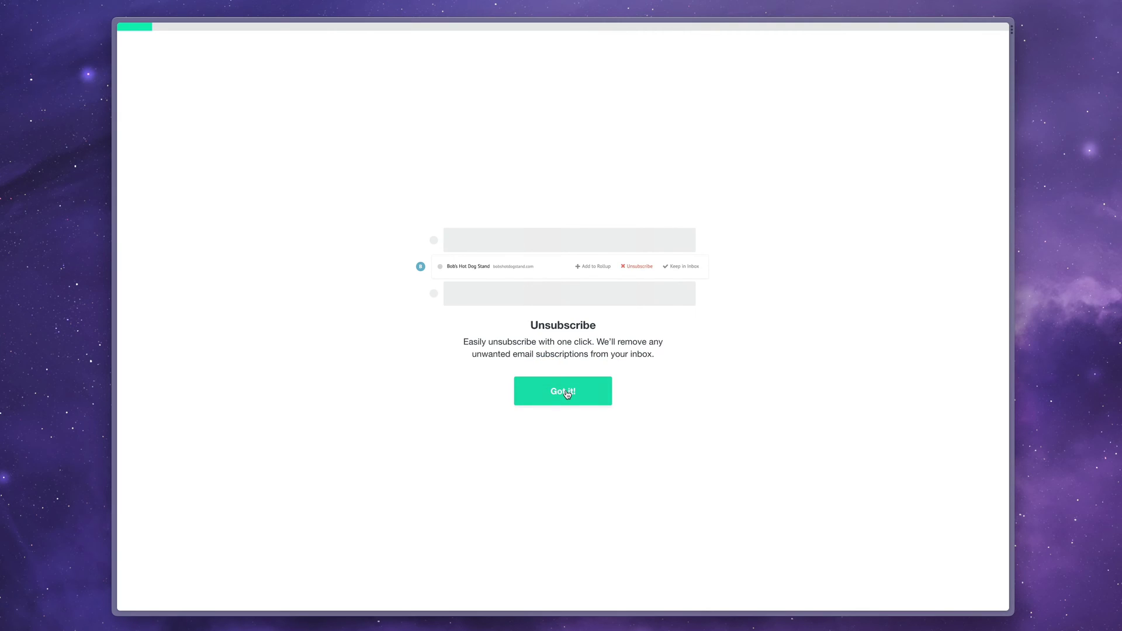
pyautogui.click(553, 391)
pyautogui.click(582, 443)
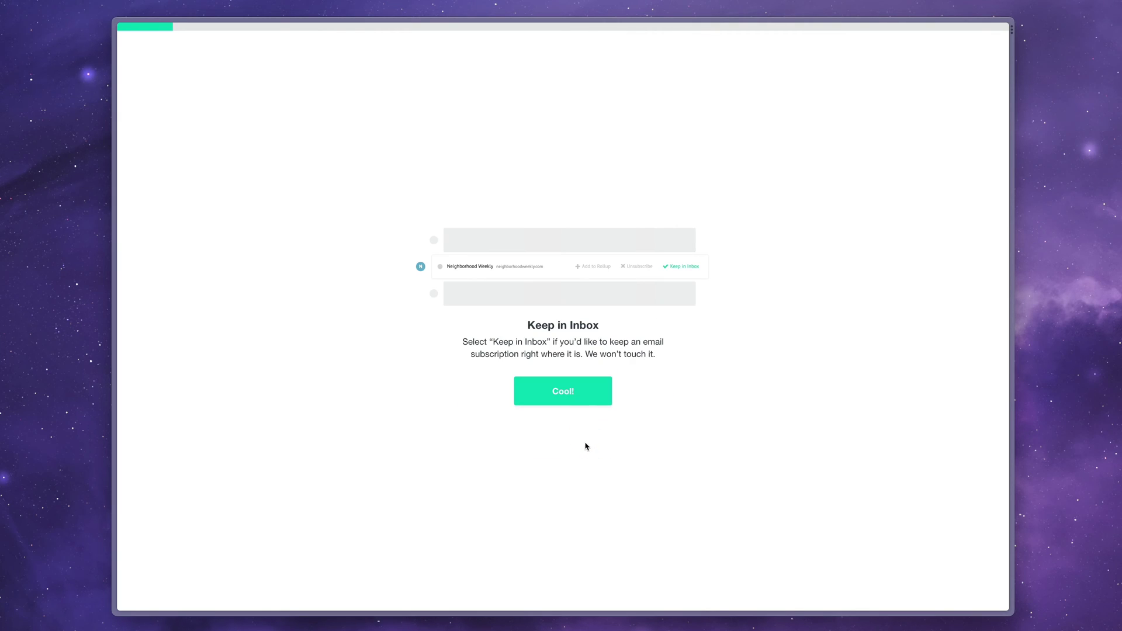
pyautogui.click(569, 392)
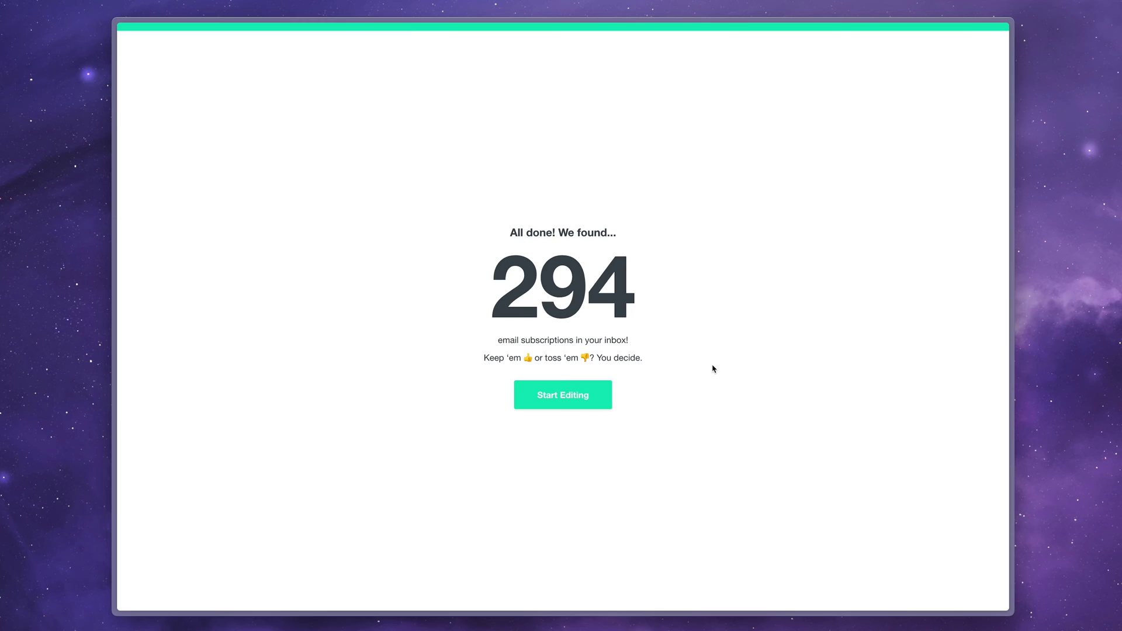
# Begin reviewing the 294 found subscriptions and dismiss the Rollup suggestions
pyautogui.click(561, 399)
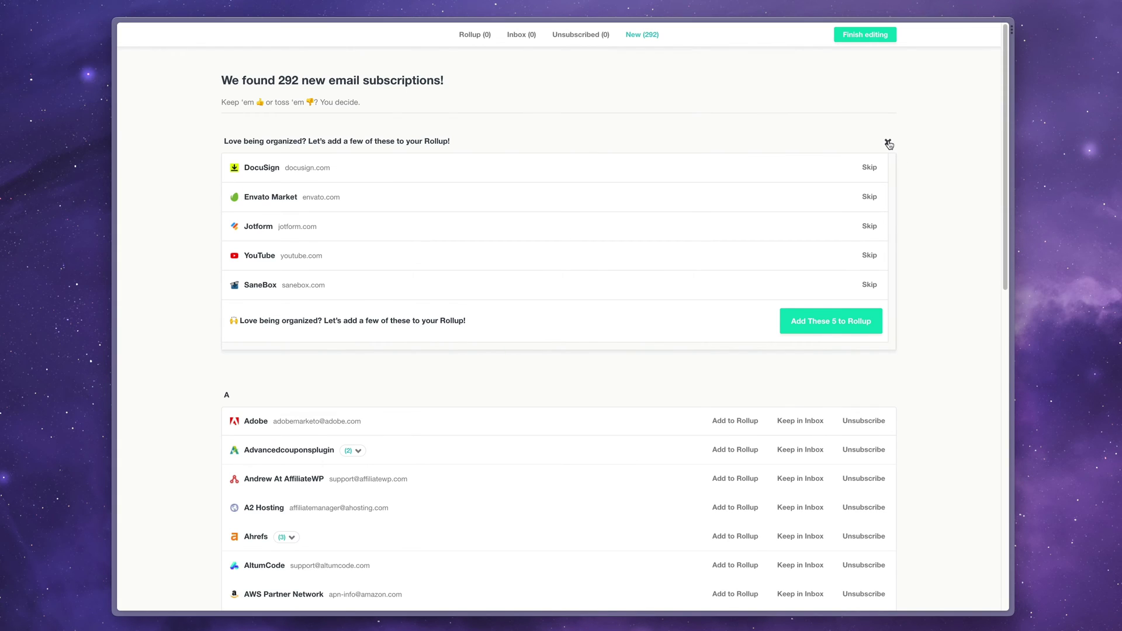
pyautogui.click(888, 143)
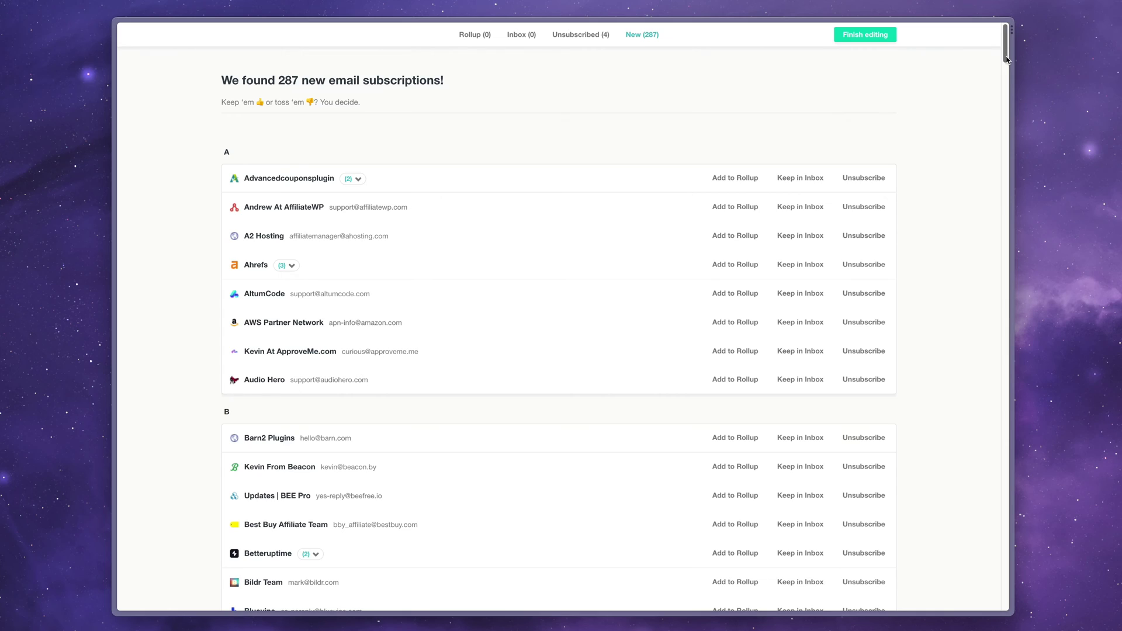
pyautogui.moveTo(1006, 59); pyautogui.dragTo(977, 291)
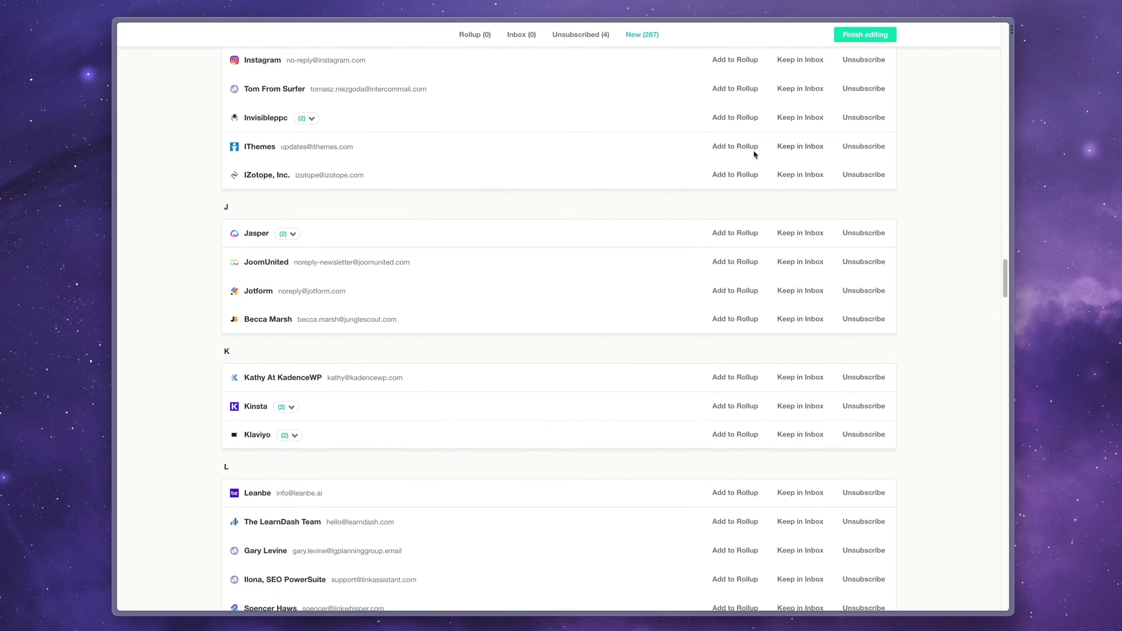
pyautogui.scroll(-5, 869, 440)
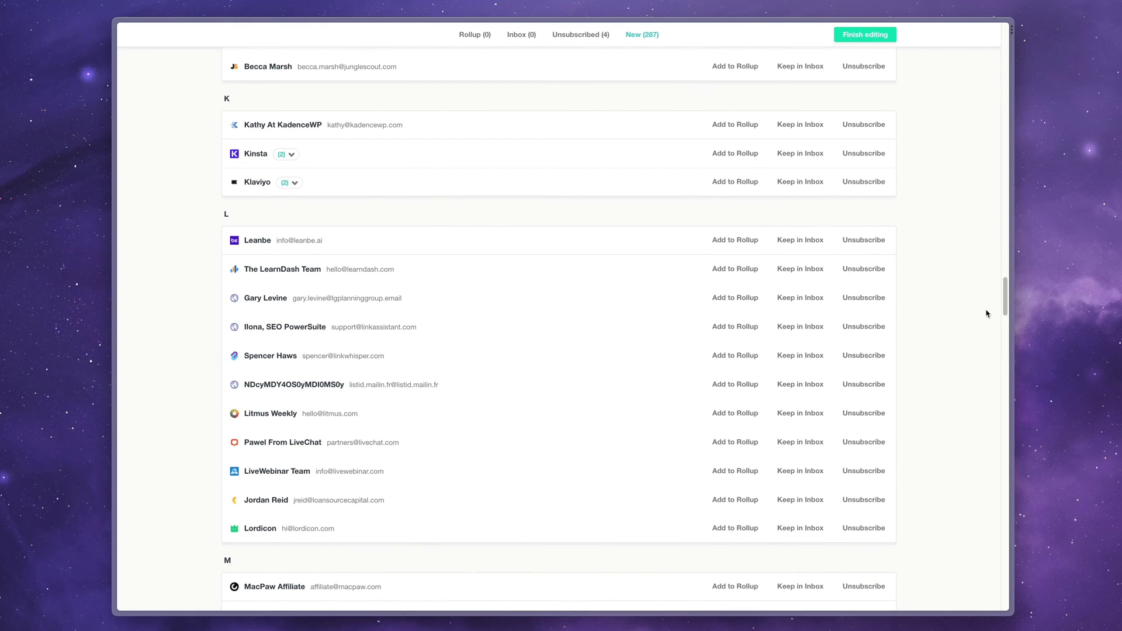
# Unsubscribe from two more senders in the list, bringing the total to 6
pyautogui.click(868, 298)
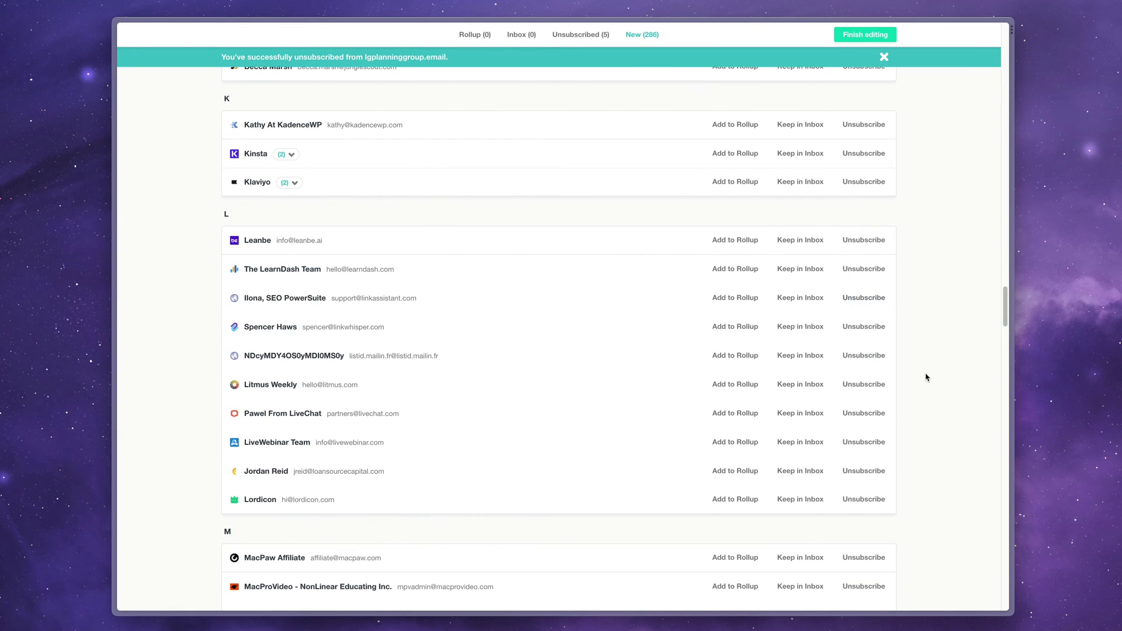
pyautogui.scroll(-3, 927, 380)
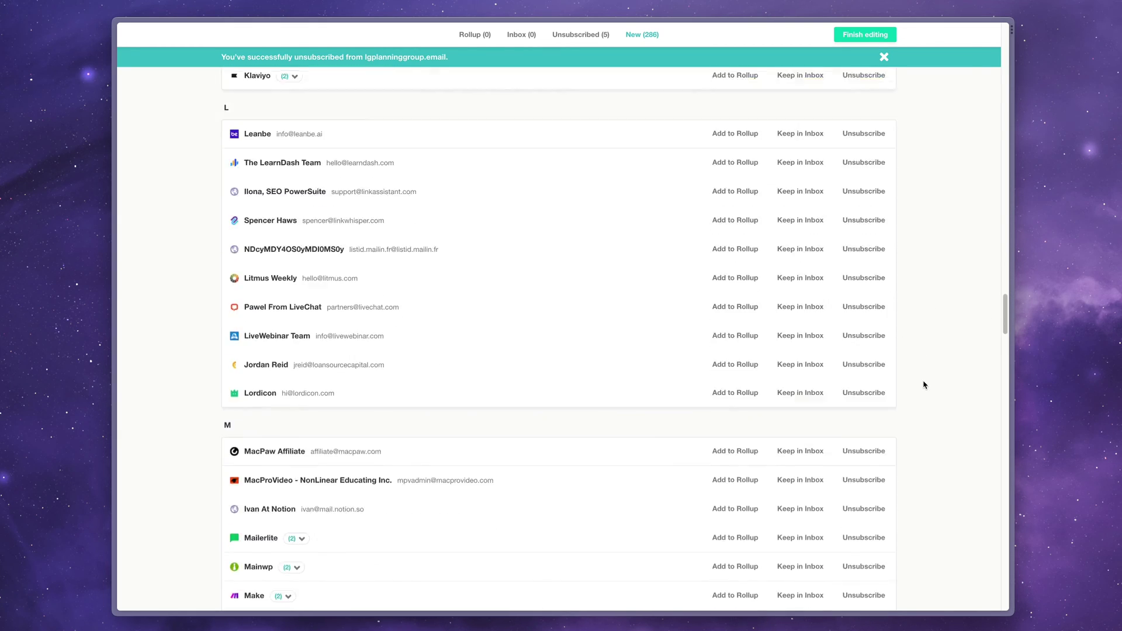
pyautogui.click(866, 338)
pyautogui.scroll(-7, 904, 383)
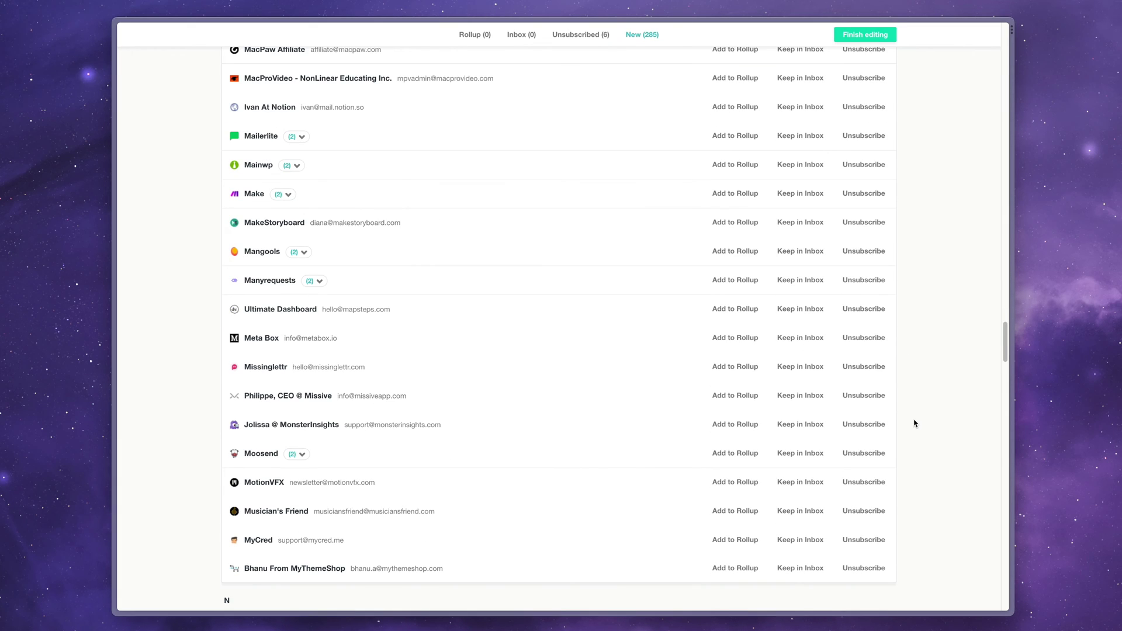
pyautogui.scroll(-15, 914, 422)
pyautogui.scroll(8, 914, 422)
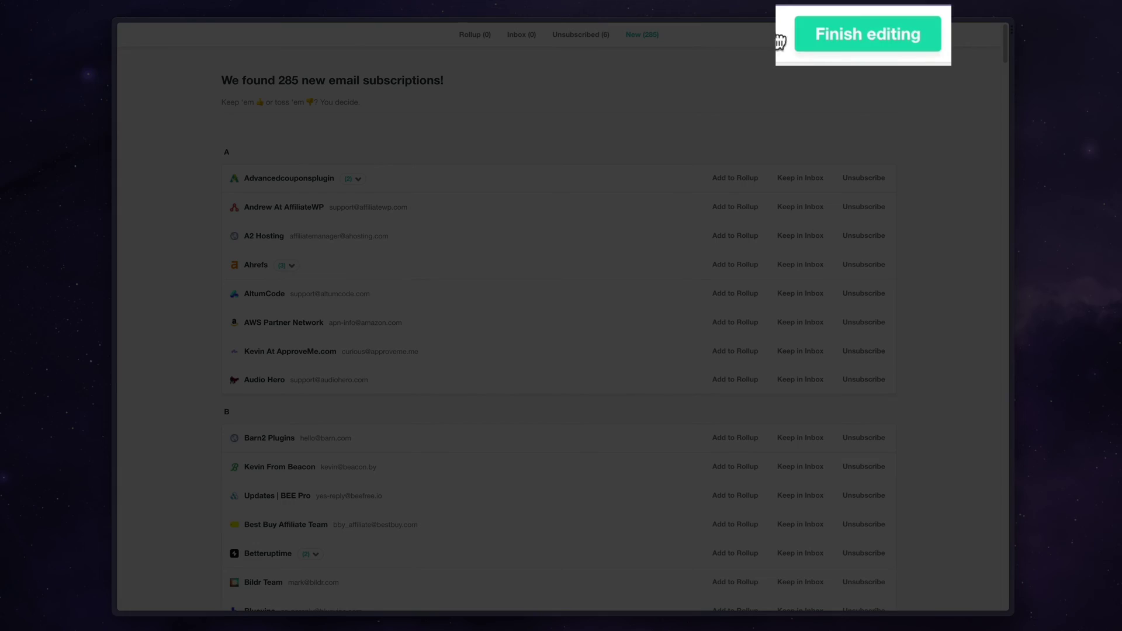
# Finish editing the subscription list and dismiss the share prompt
pyautogui.click(876, 37)
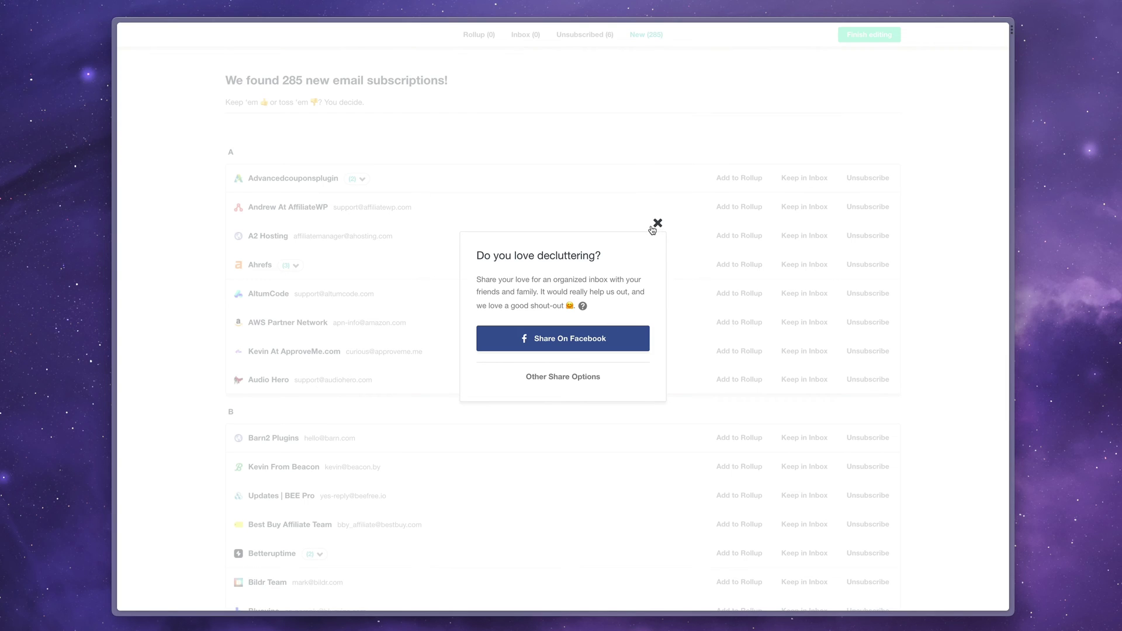
pyautogui.click(657, 226)
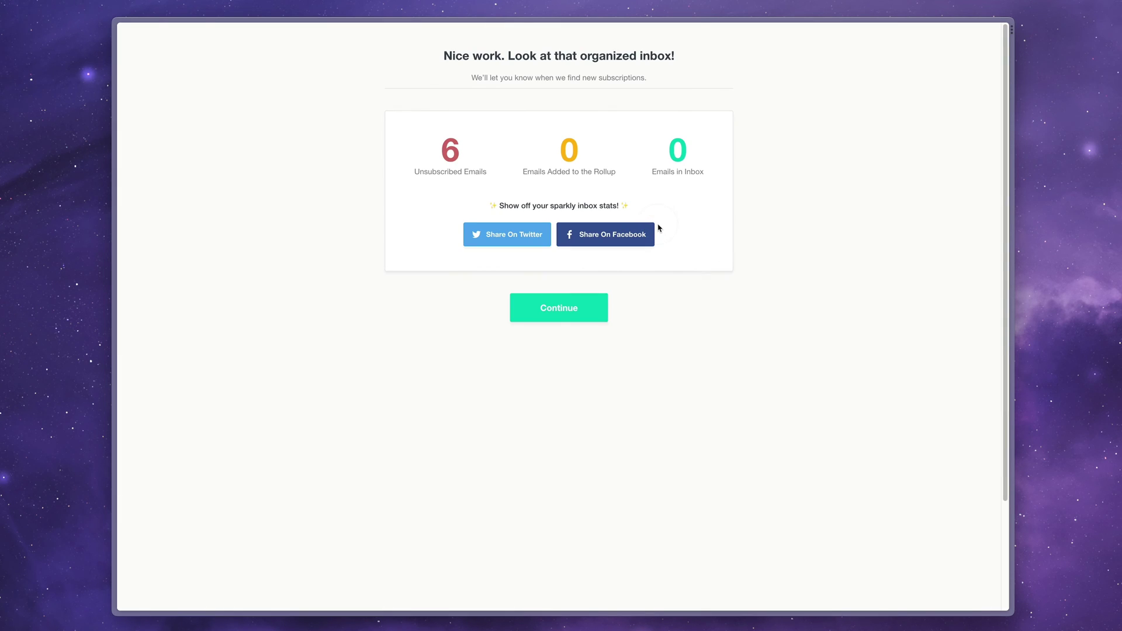
pyautogui.click(553, 310)
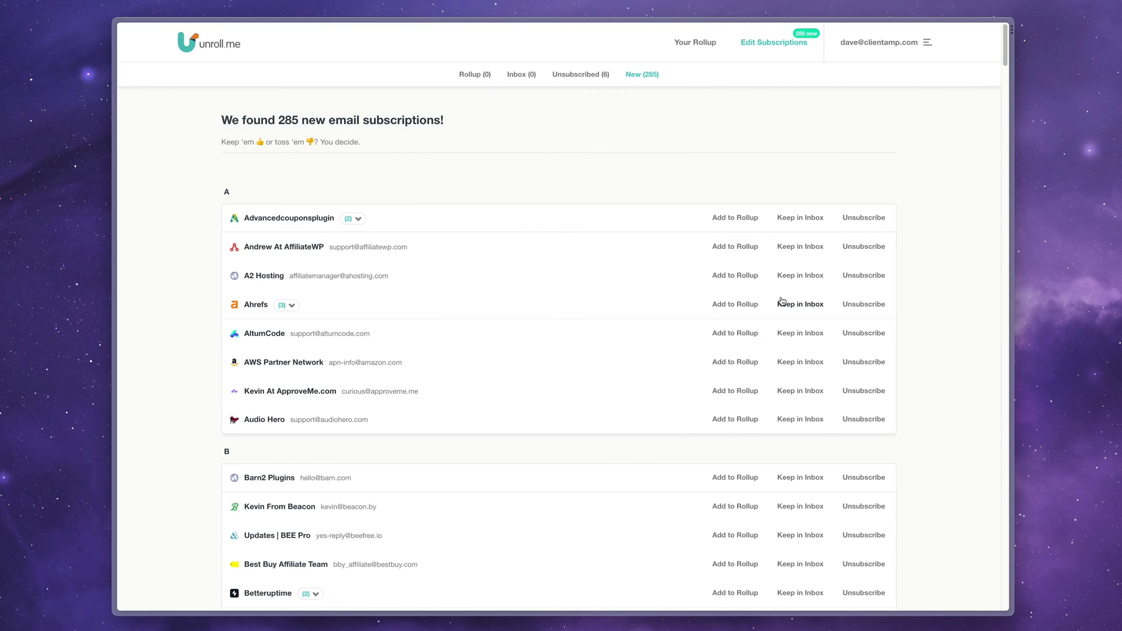
# Go to Unroll.Me's Settings page from the account menu
pyautogui.click(907, 42)
pyautogui.click(870, 62)
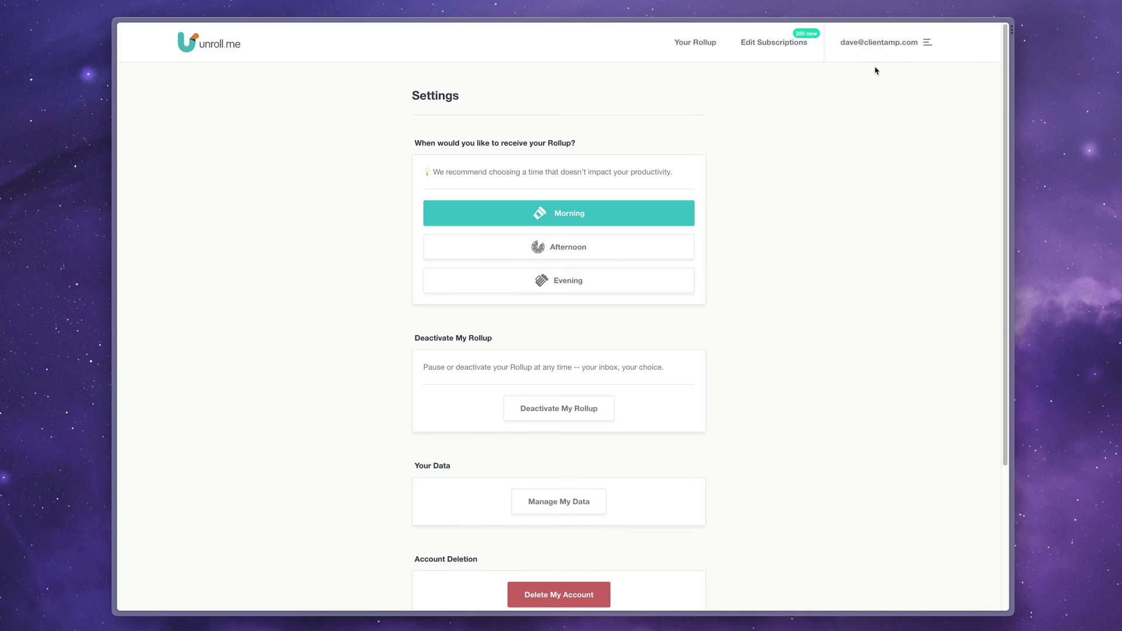
pyautogui.scroll(-2, 598, 555)
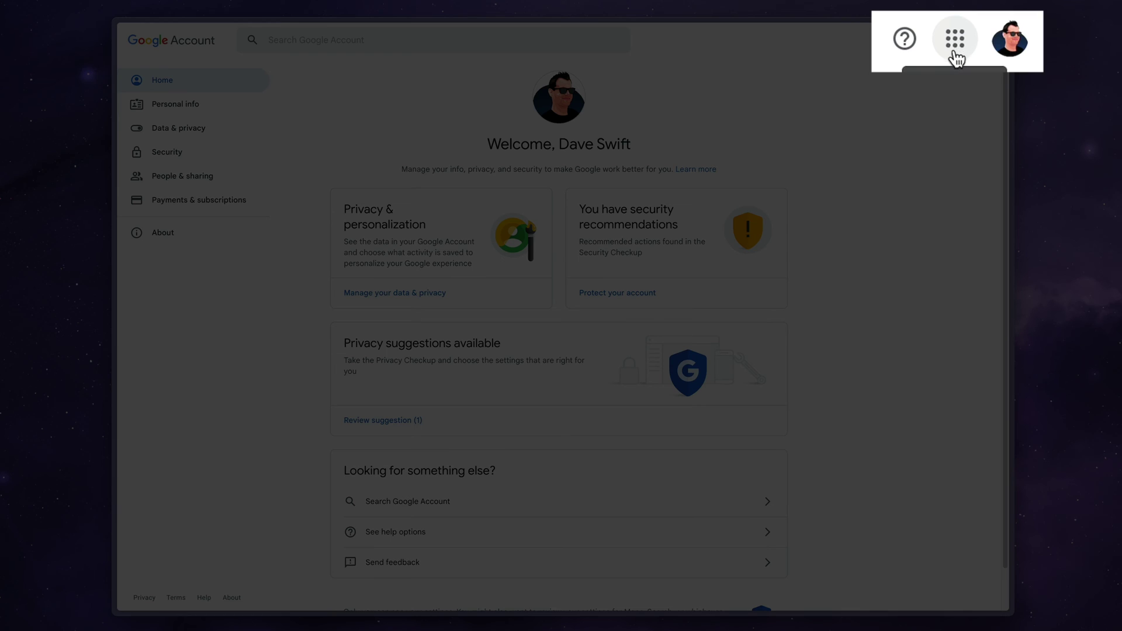
# Go to Google Account's Data & privacy section, down to Data from apps and services
pyautogui.click(956, 40)
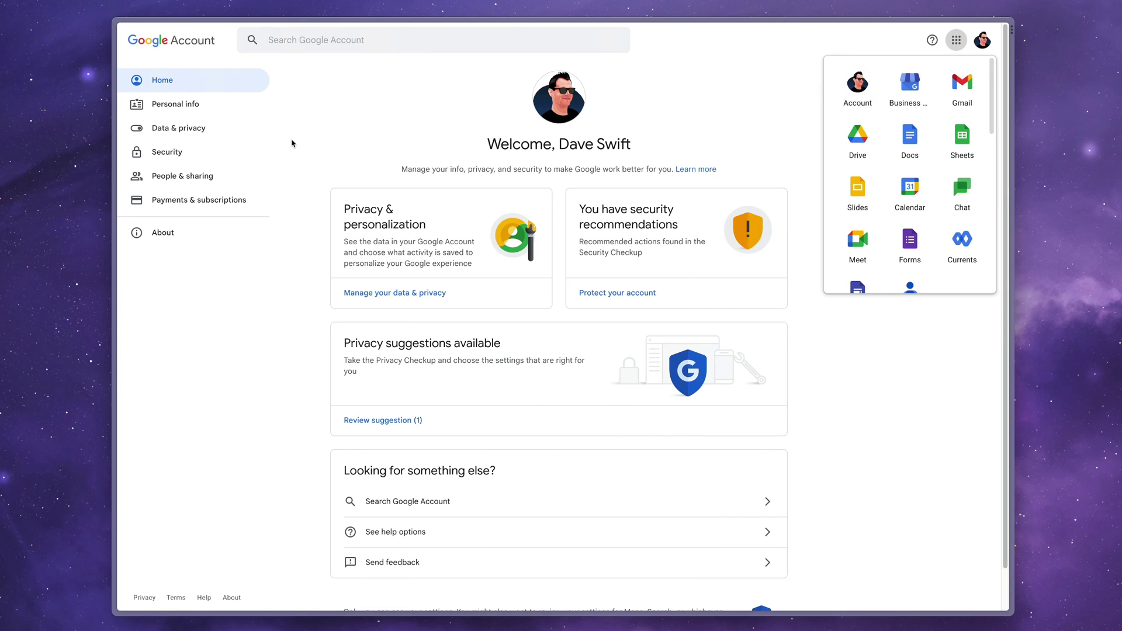
pyautogui.click(162, 127)
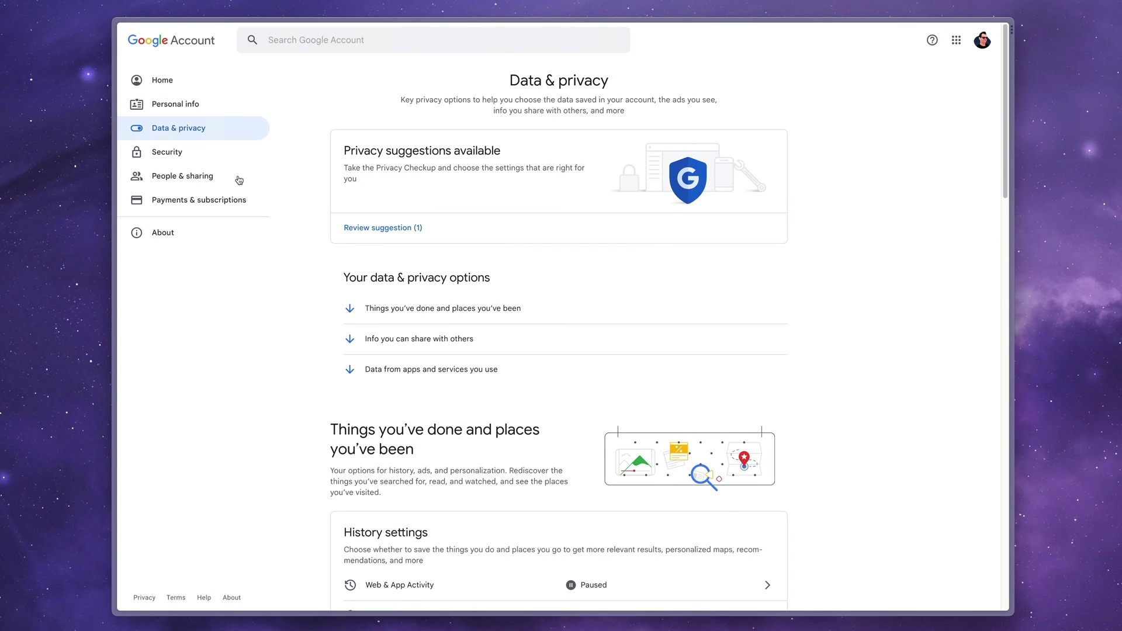
pyautogui.click(510, 310)
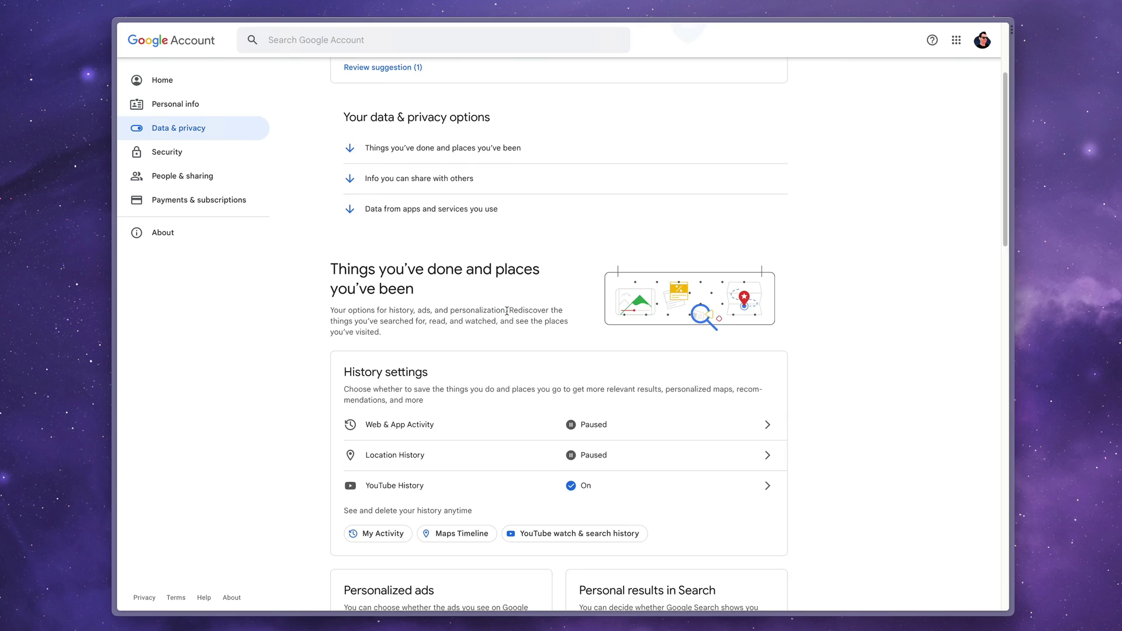
pyautogui.scroll(-5, 507, 311)
pyautogui.scroll(-6, 507, 314)
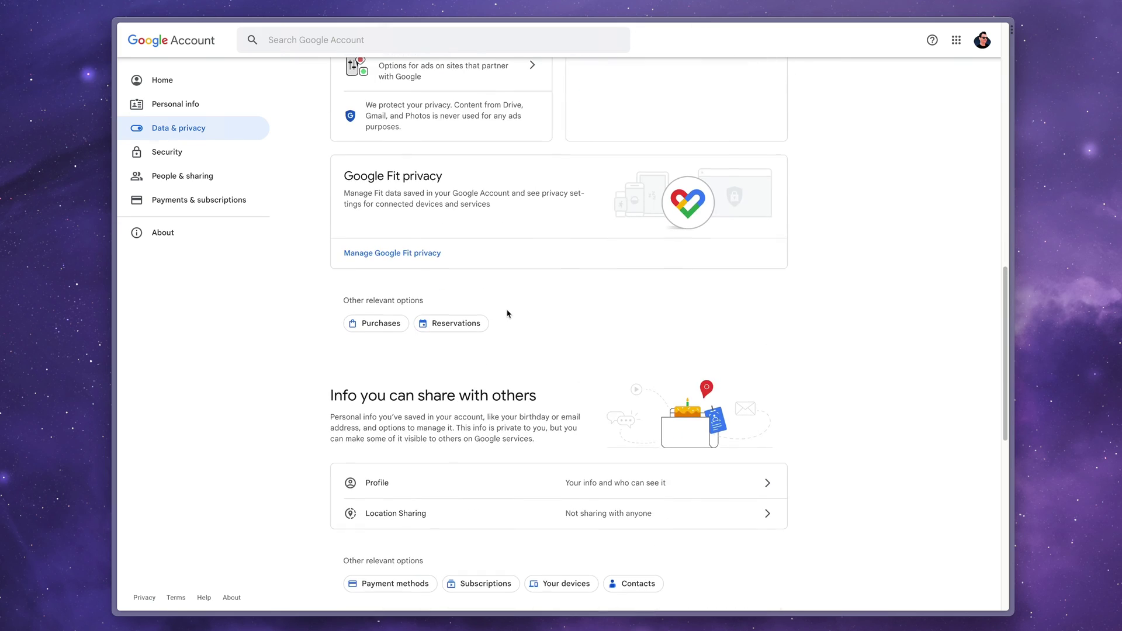
pyautogui.scroll(-10, 326, 233)
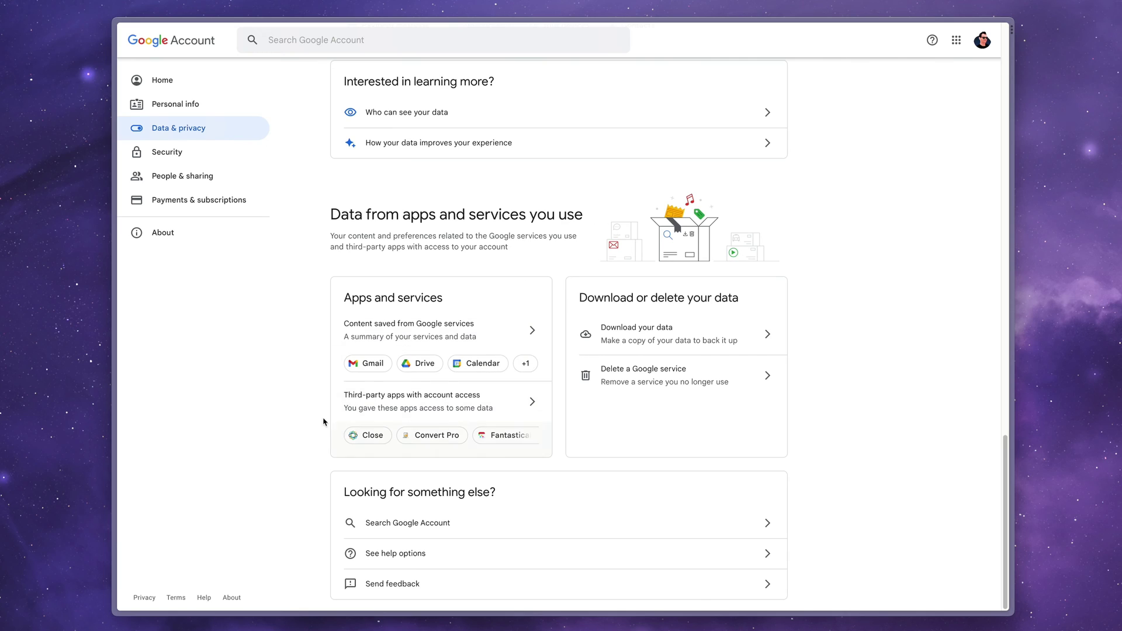
# Review the Third-party apps with account access list, including SaneBox, Spark and Surfer
pyautogui.click(534, 404)
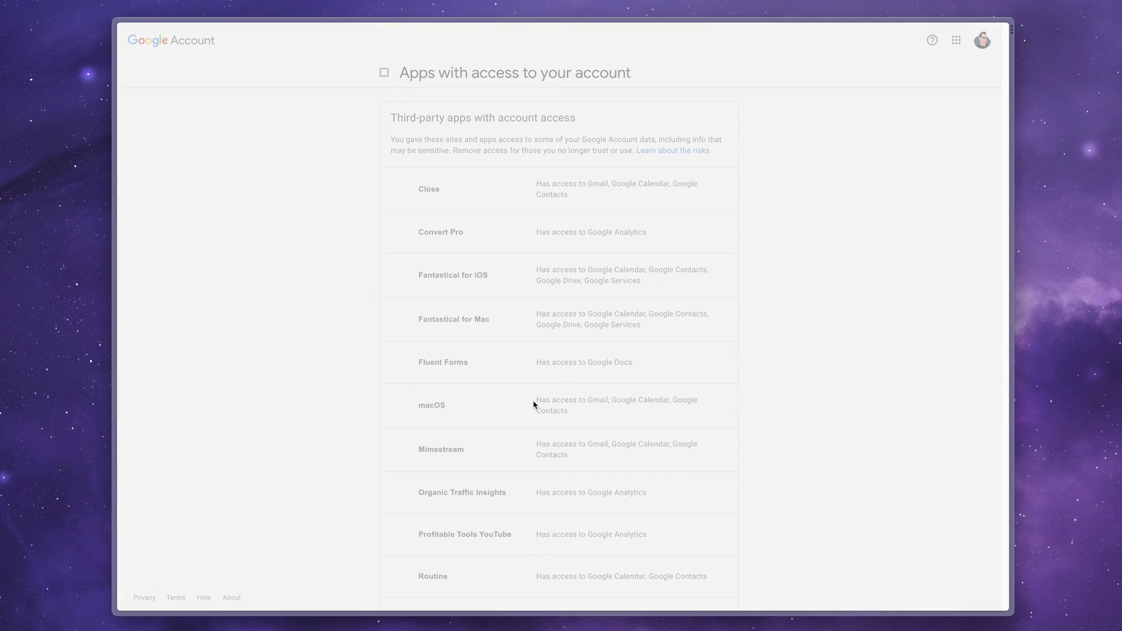
pyautogui.scroll(-4, 833, 304)
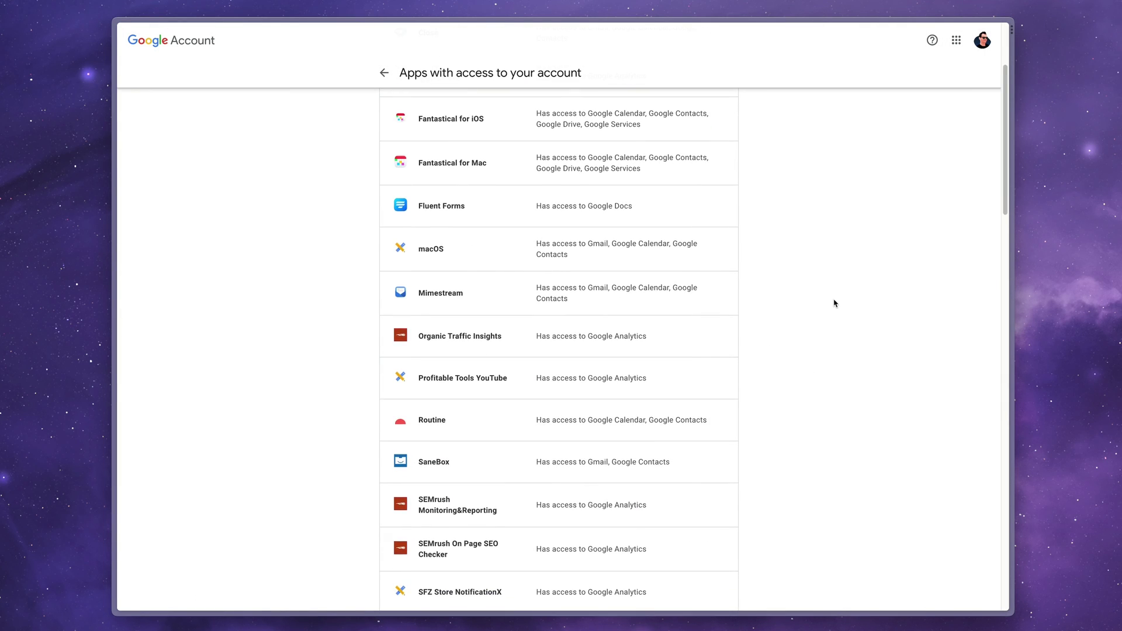
pyautogui.scroll(-3, 834, 304)
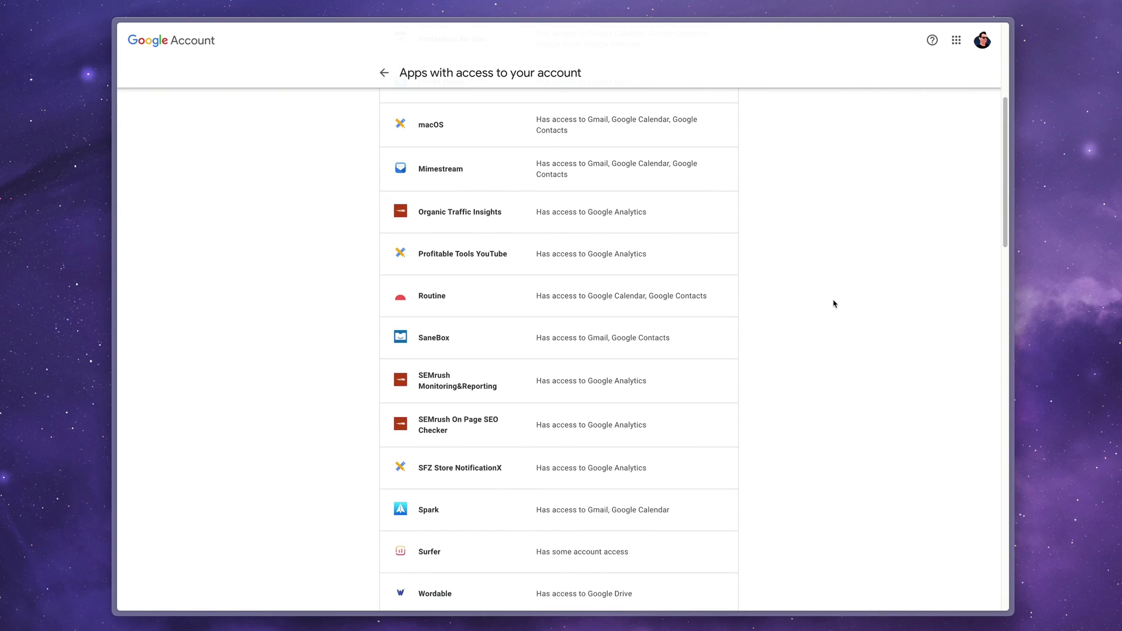
pyautogui.scroll(-3, 833, 303)
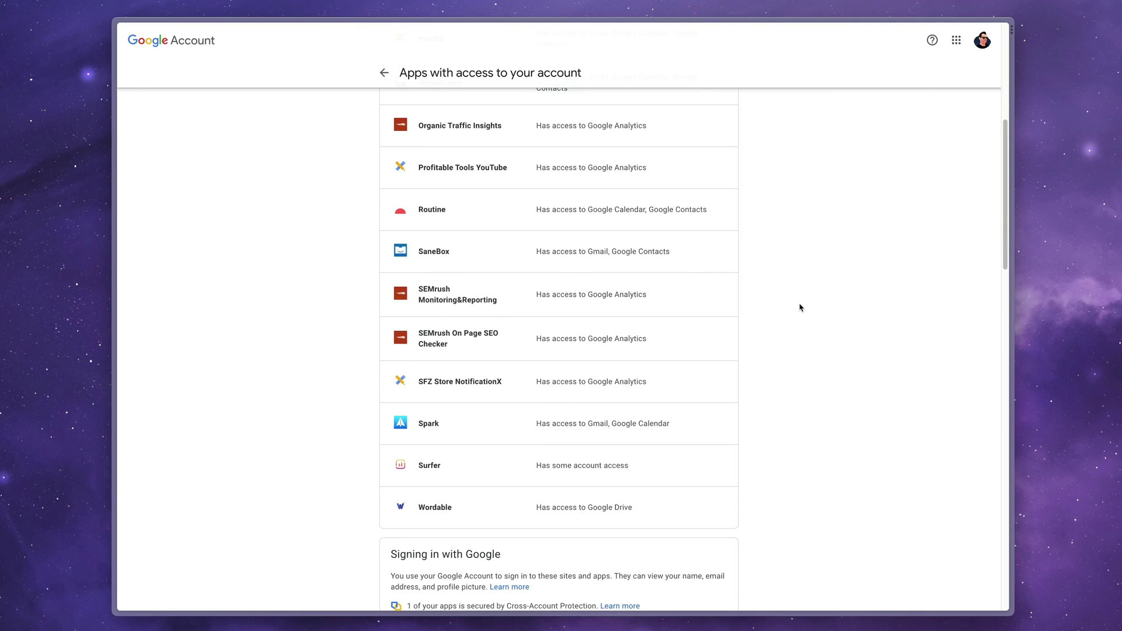
pyautogui.scroll(5, 790, 314)
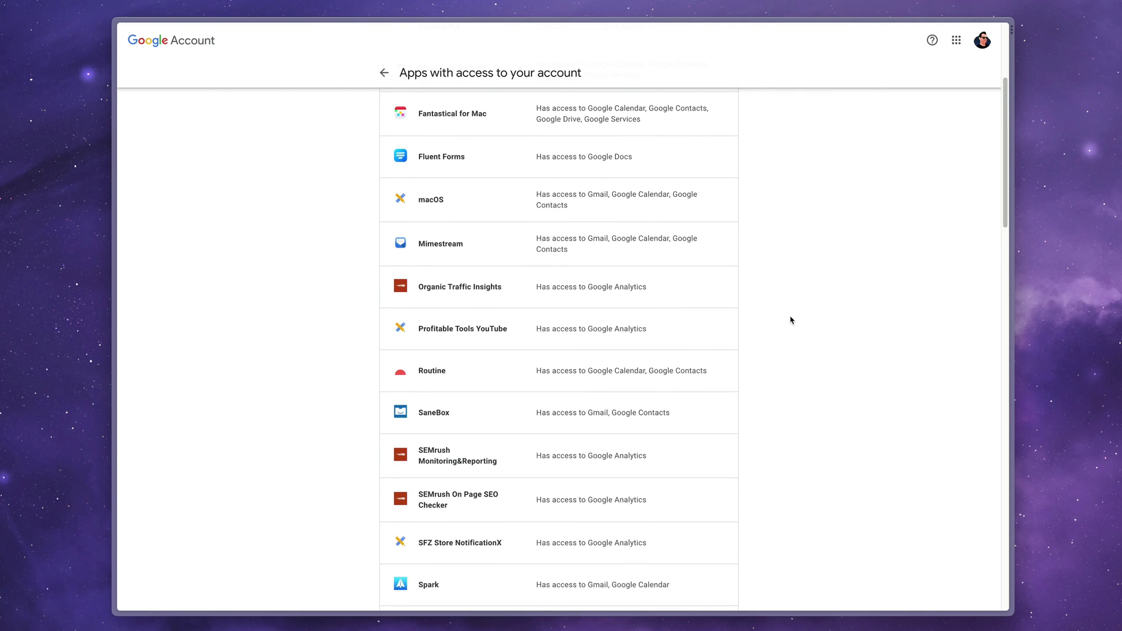
pyautogui.scroll(2, 792, 319)
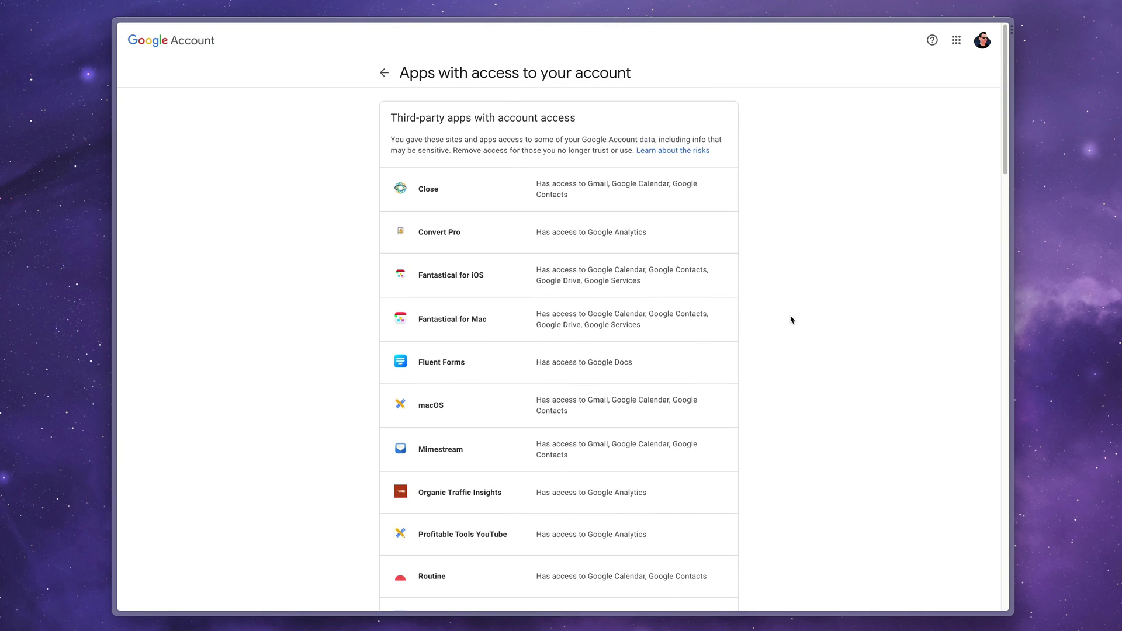
pyautogui.scroll(-3, 791, 320)
pyautogui.scroll(-5, 790, 322)
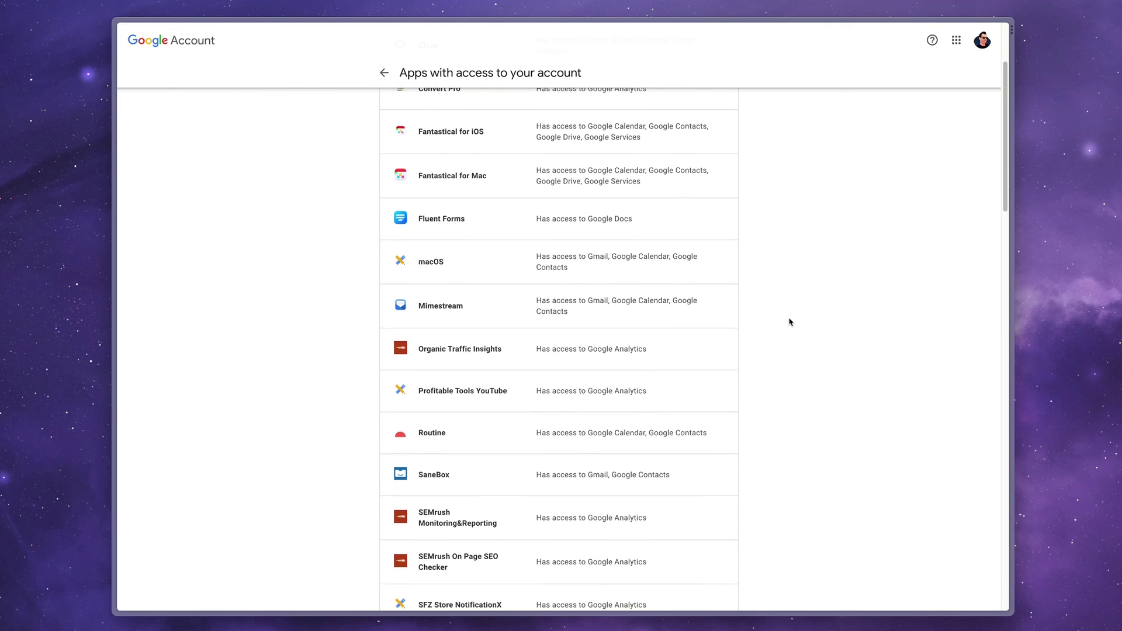
pyautogui.scroll(-2, 790, 322)
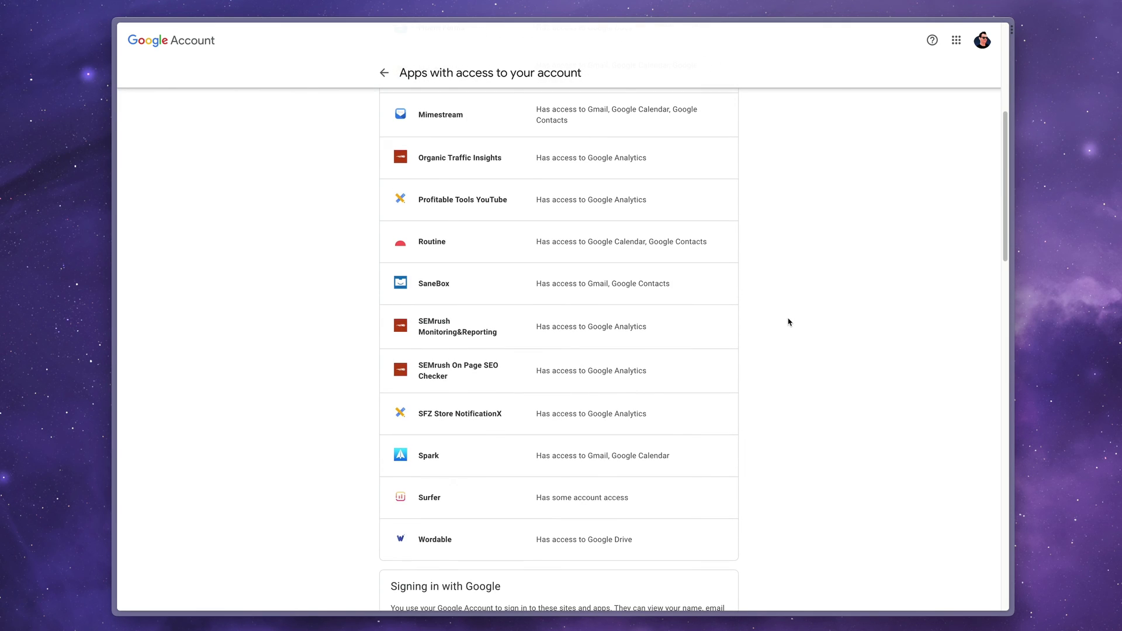